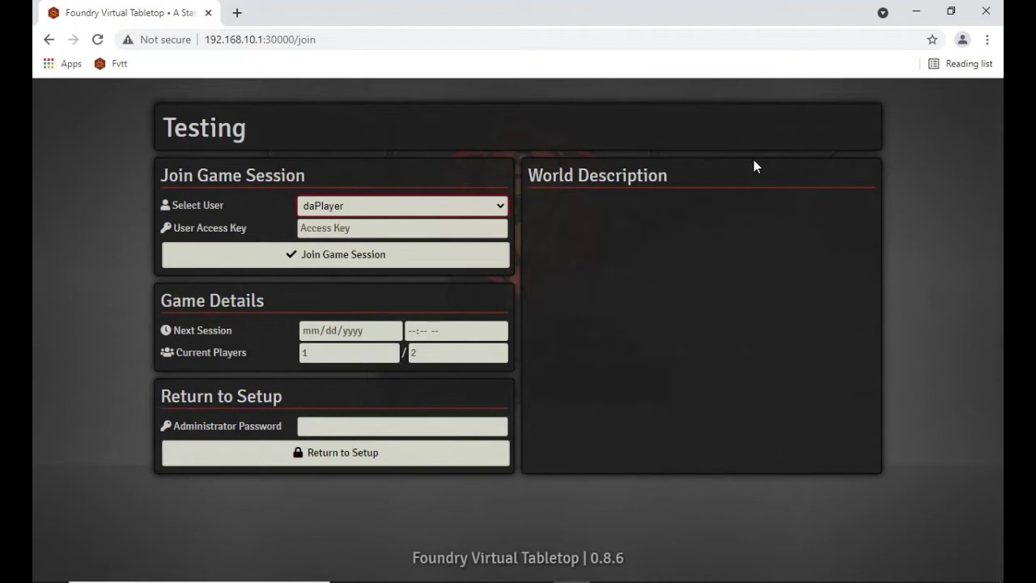
# Step: Put the browser into full-screen view and join the Testing game session
pyautogui.press('F11')
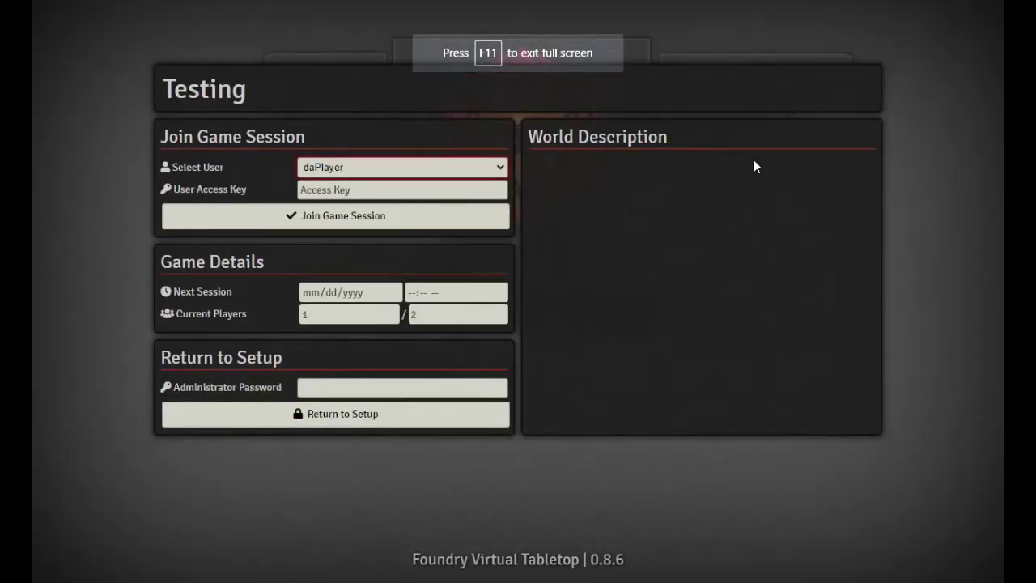
pyautogui.press('F11')
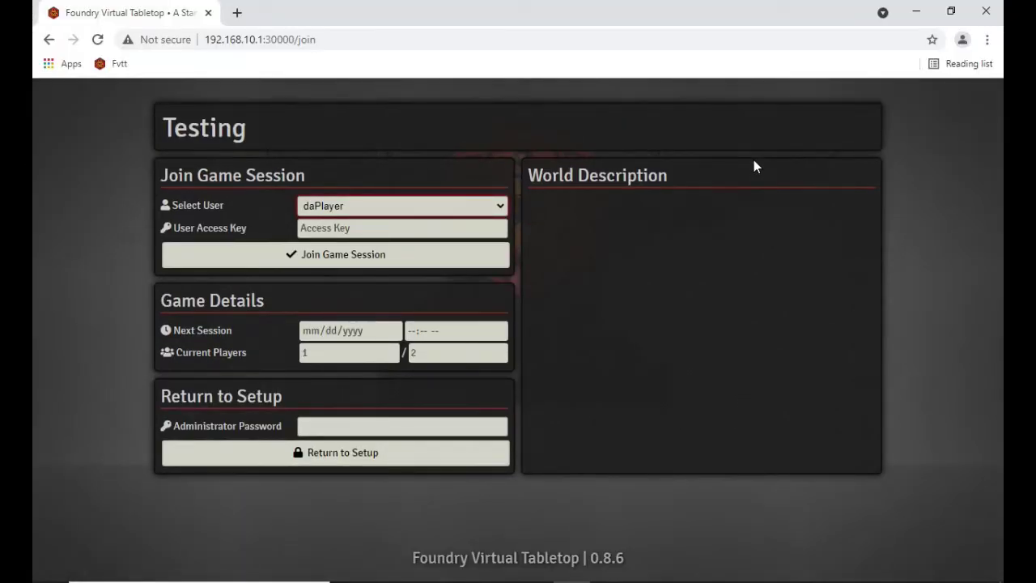
pyautogui.press('F11')
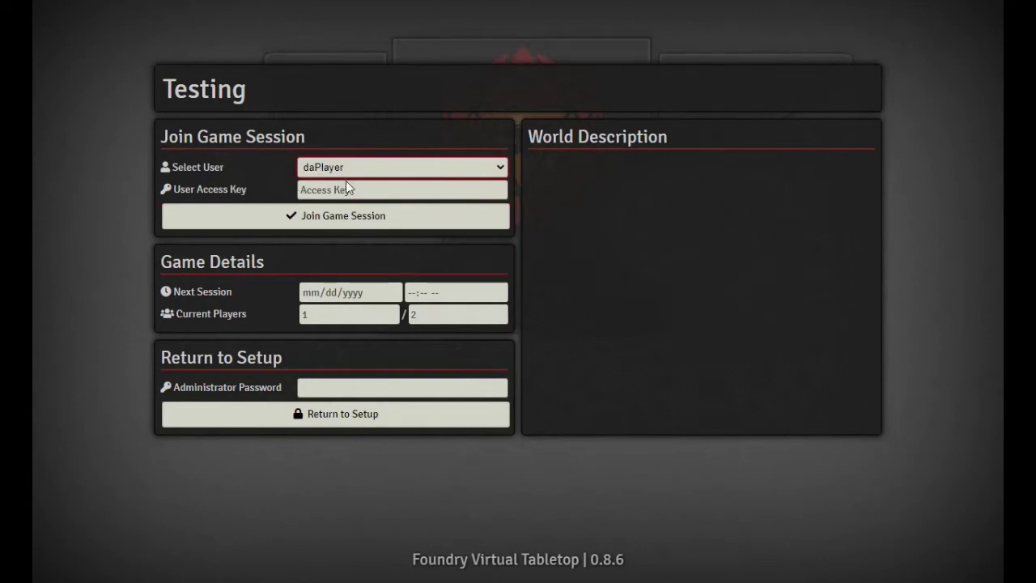
pyautogui.click(338, 215)
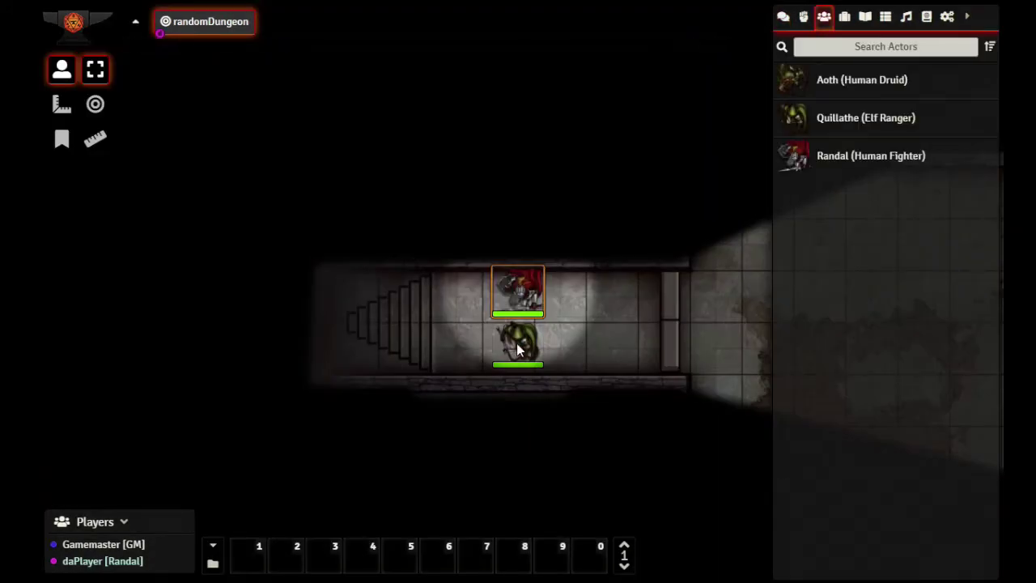
# Step: In User Configuration, release and reassign Randal (Human Fighter), keep the magenta colour, and save
pyautogui.rightClick(83, 568)
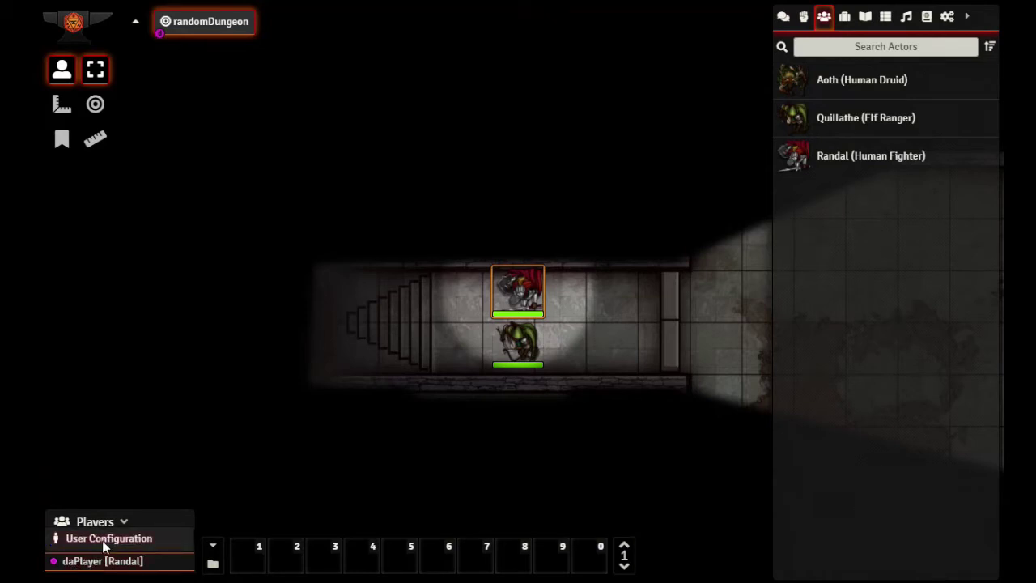
pyautogui.click(91, 537)
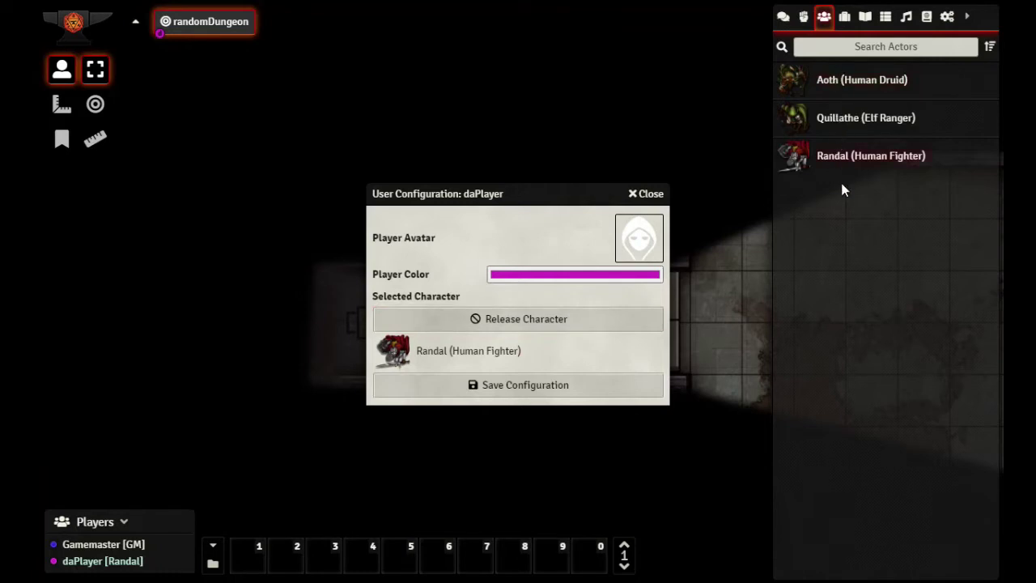
pyautogui.click(519, 320)
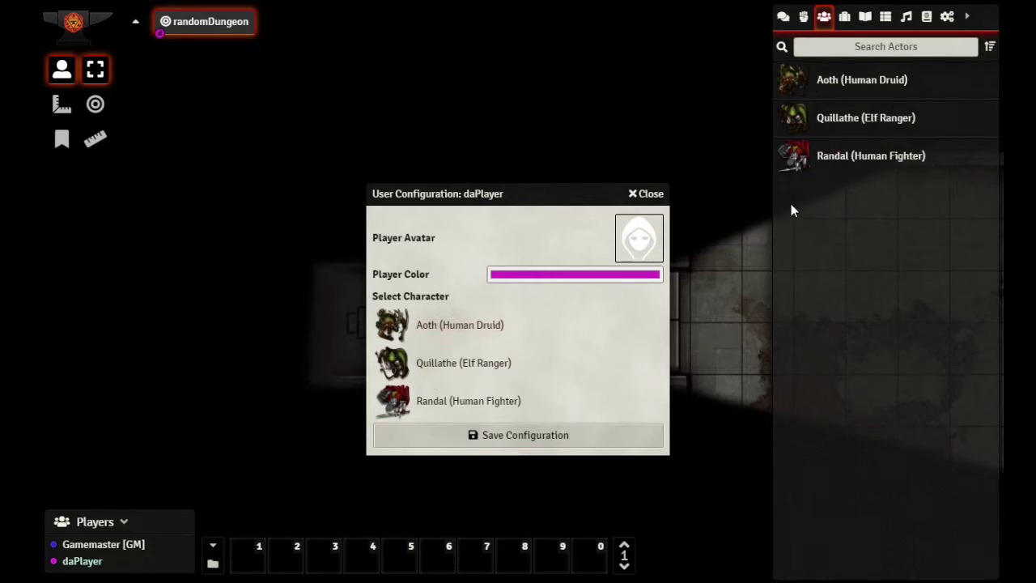
pyautogui.click(429, 411)
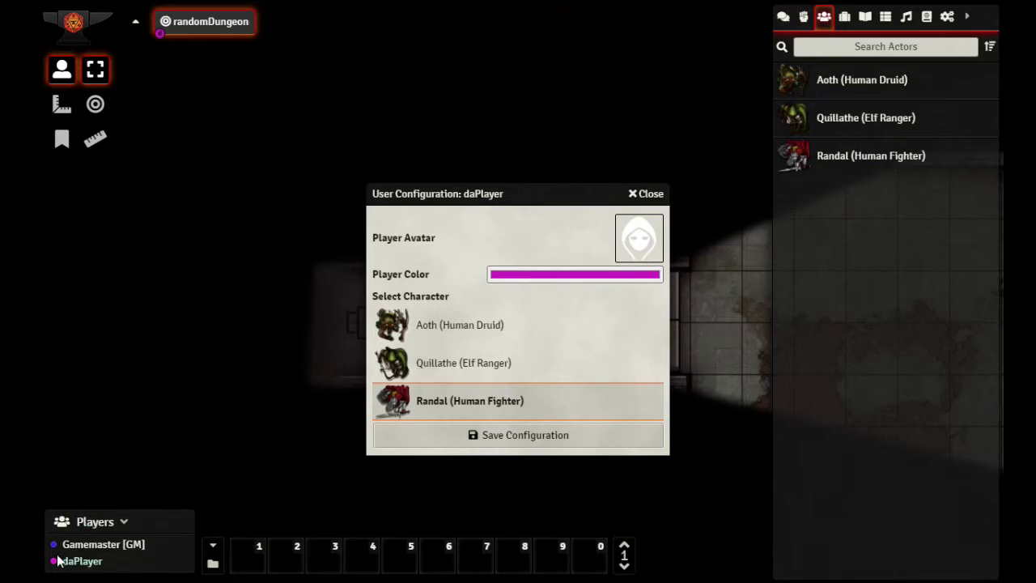
pyautogui.click(588, 276)
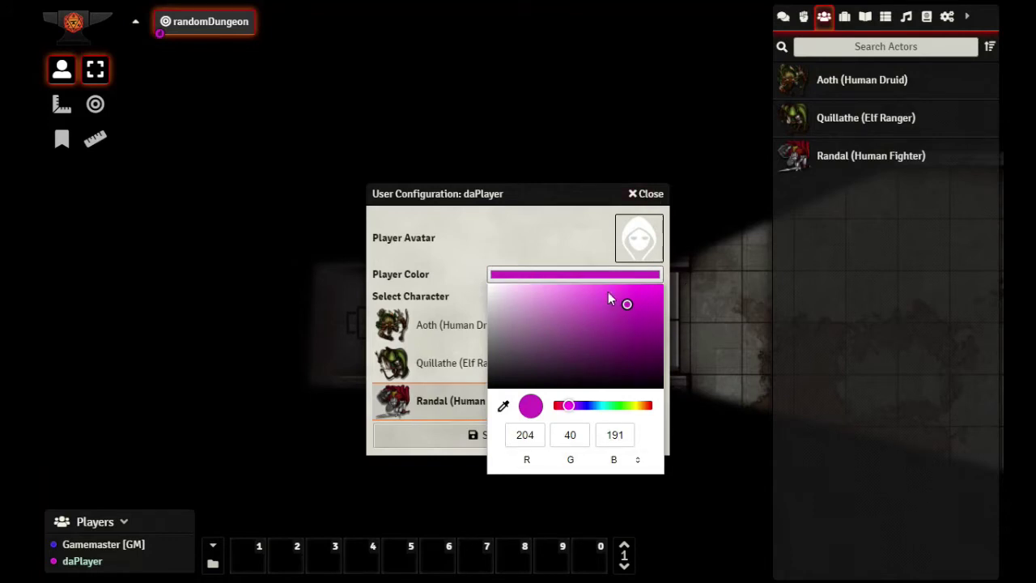
pyautogui.click(501, 253)
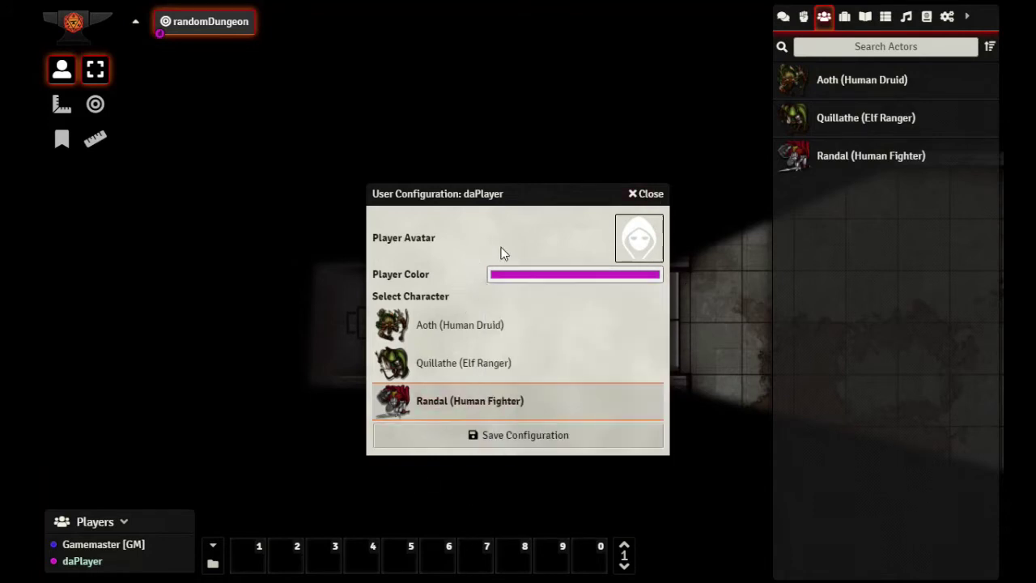
pyautogui.click(501, 444)
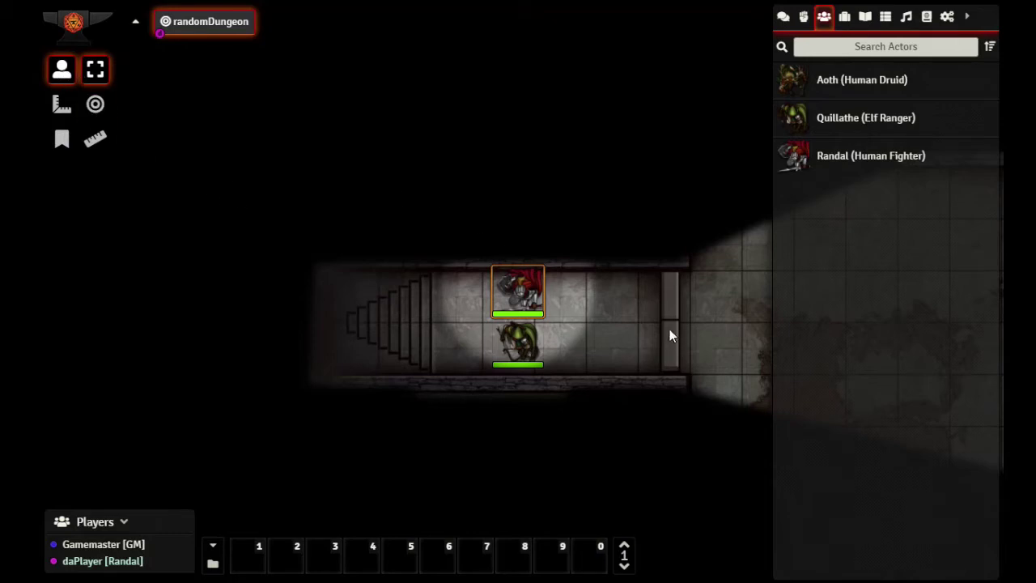
# Step: Pan the map left and adjust the zoom to show the room beyond the corridor door
pyautogui.moveTo(705, 329); pyautogui.dragTo(469, 323)
pyautogui.scroll(-2, 467, 328)
pyautogui.scroll(2, 464, 326)
pyautogui.scroll(-2, 463, 330)
pyautogui.scroll(3, 464, 330)
pyautogui.scroll(-3, 464, 330)
pyautogui.scroll(3, 464, 330)
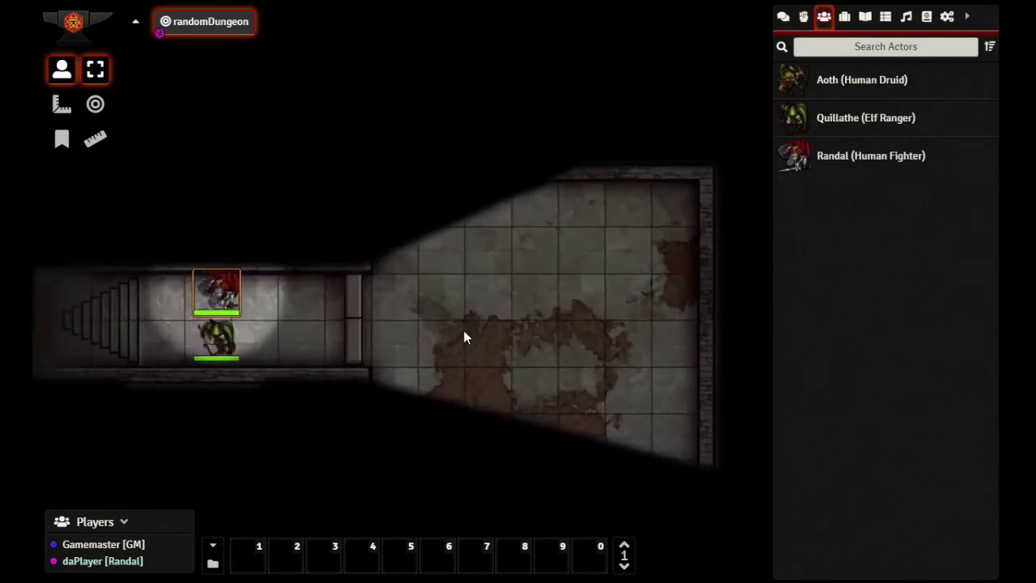
pyautogui.scroll(3, 464, 331)
pyautogui.scroll(-3, 464, 330)
# Step: Switch through the Measurement and Journal Notes controls, then return to Token Controls
pyautogui.click(63, 112)
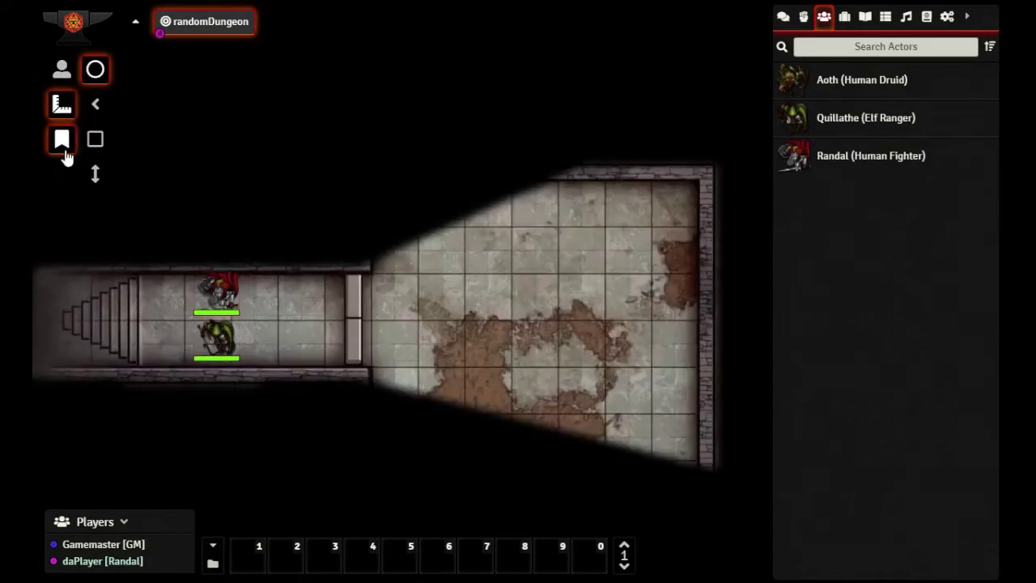
pyautogui.click(62, 143)
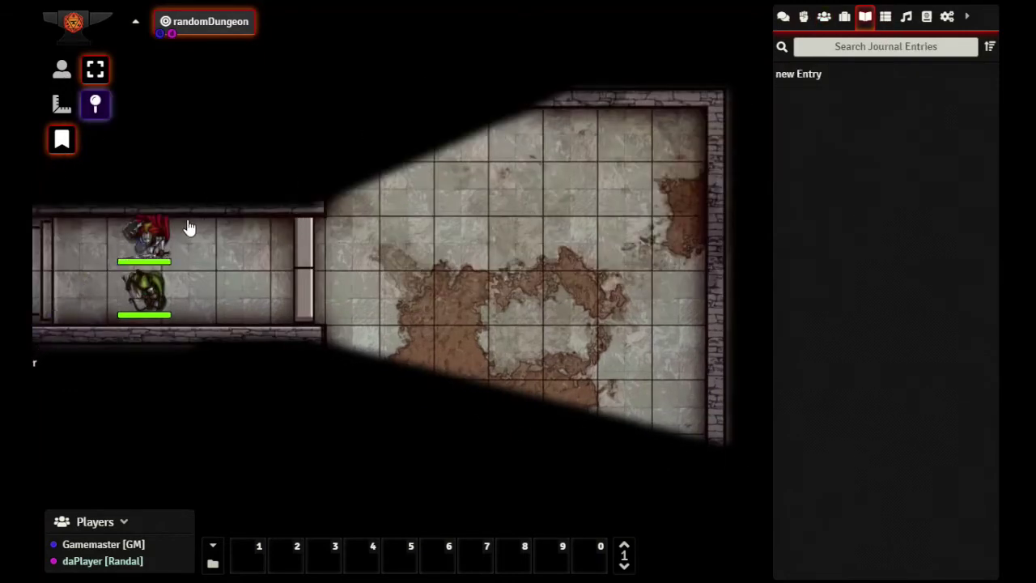
pyautogui.click(62, 70)
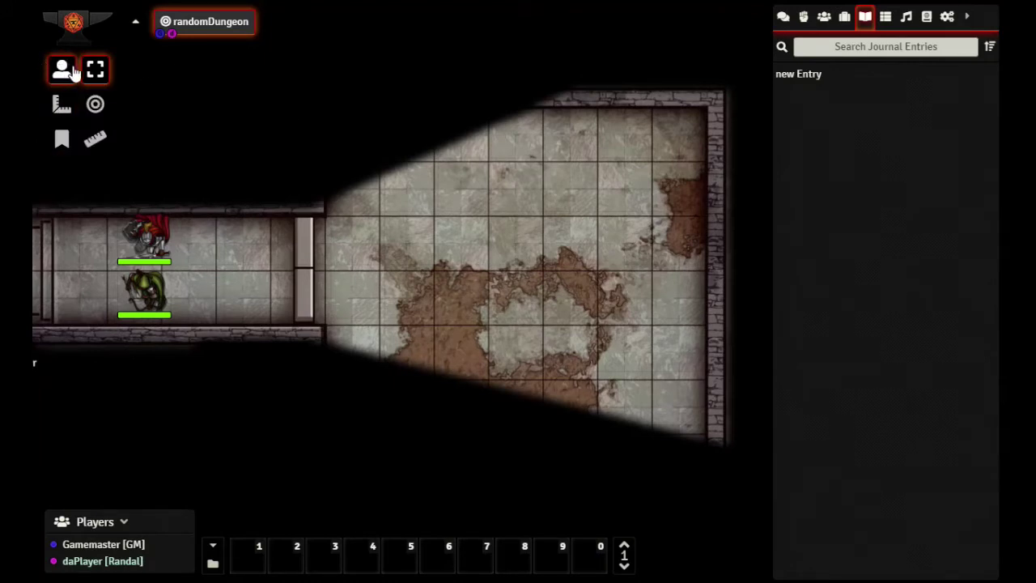
# Step: Select Randal and Quillathe together and shift them toward the room entrance
pyautogui.click(149, 241)
pyautogui.click(144, 290)
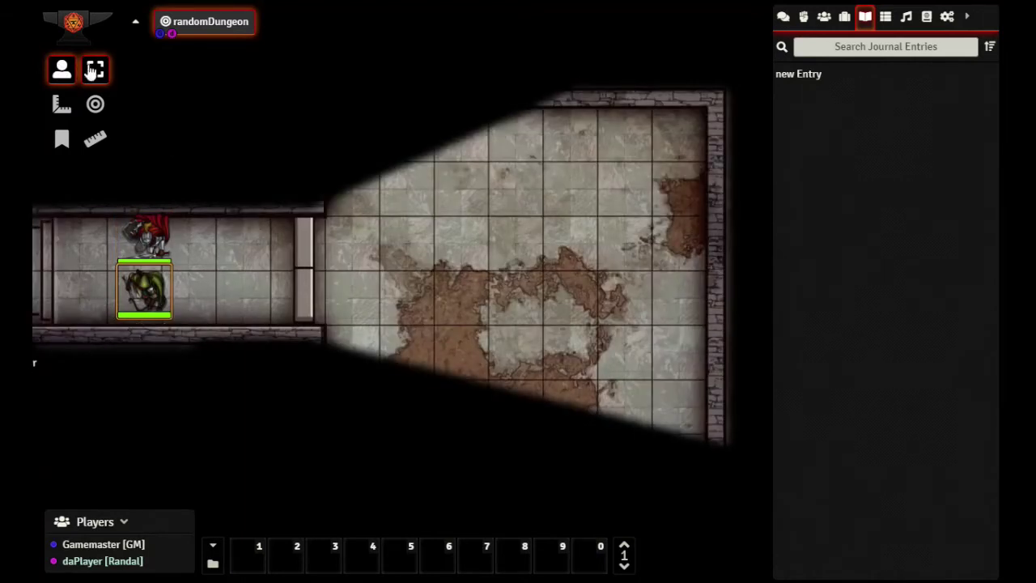
pyautogui.moveTo(96, 169); pyautogui.dragTo(235, 376)
pyautogui.moveTo(143, 231); pyautogui.dragTo(199, 247)
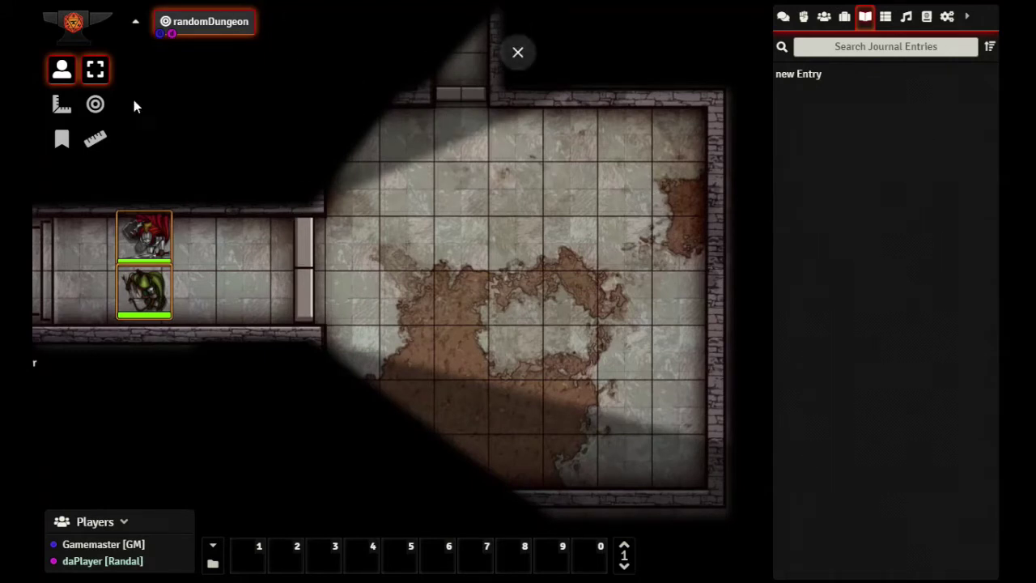
pyautogui.moveTo(160, 235); pyautogui.dragTo(195, 238)
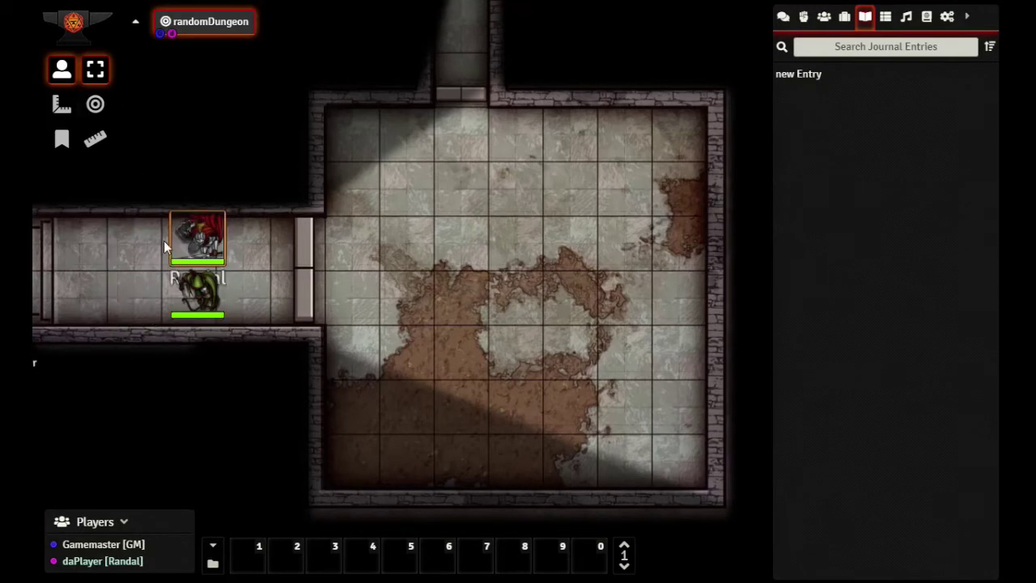
# Step: Bring Quillathe beside Randal, move both into the corridor, and leave only the red token selected
pyautogui.click(208, 247)
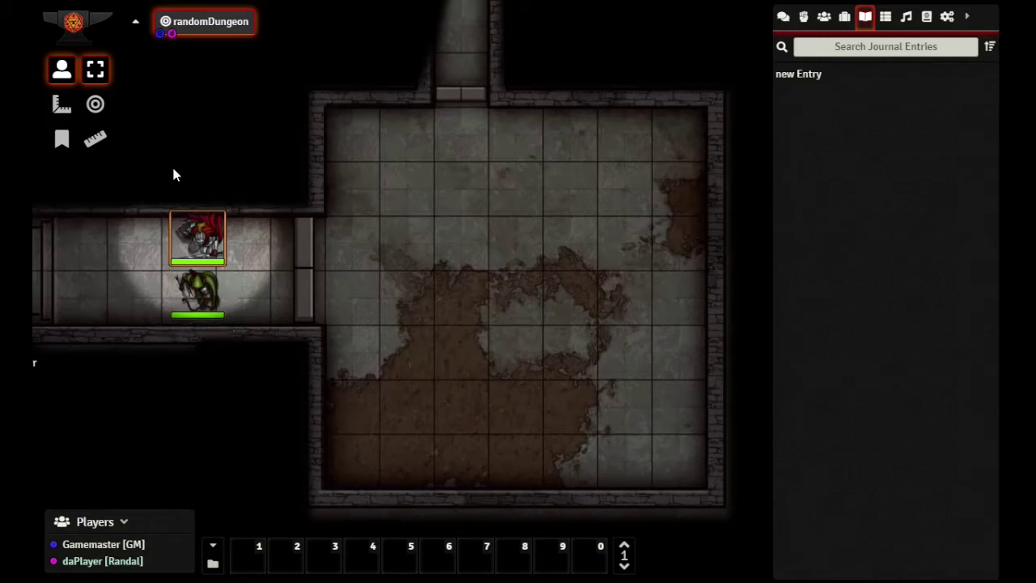
pyautogui.click(204, 296)
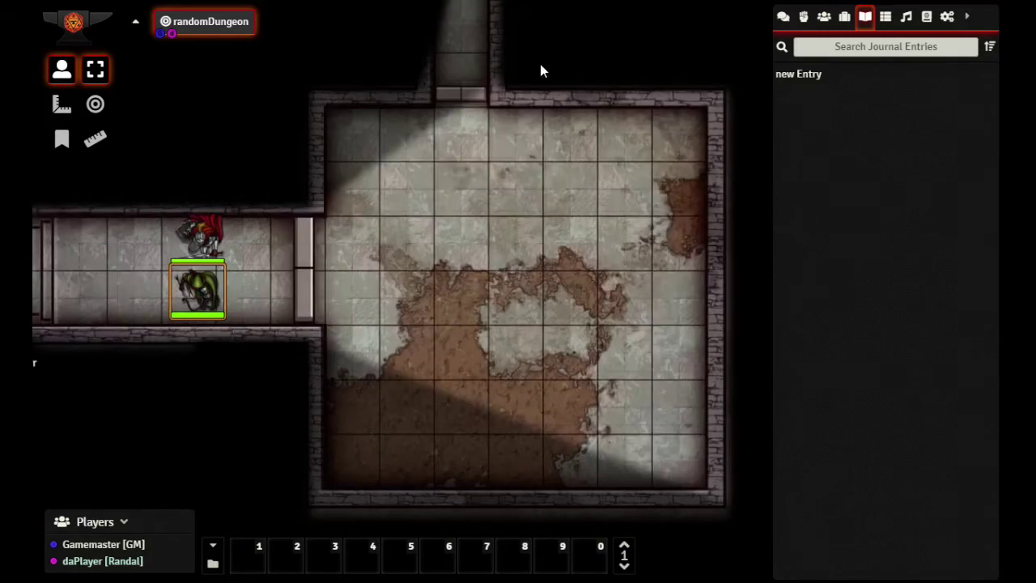
pyautogui.moveTo(204, 285); pyautogui.dragTo(25, 293)
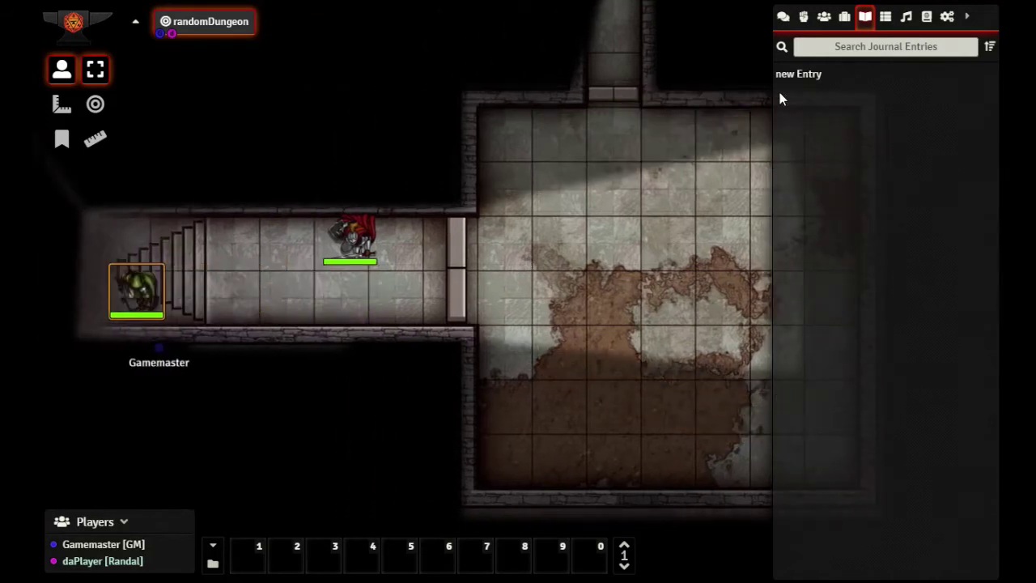
pyautogui.moveTo(138, 292); pyautogui.dragTo(271, 292)
pyautogui.moveTo(282, 190); pyautogui.dragTo(389, 370)
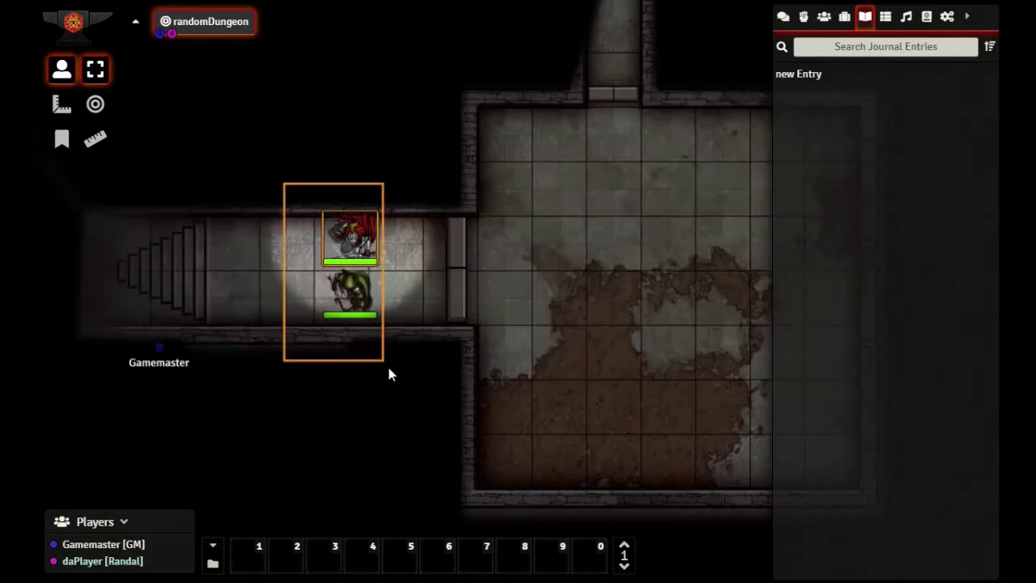
pyautogui.moveTo(362, 254); pyautogui.dragTo(577, 301)
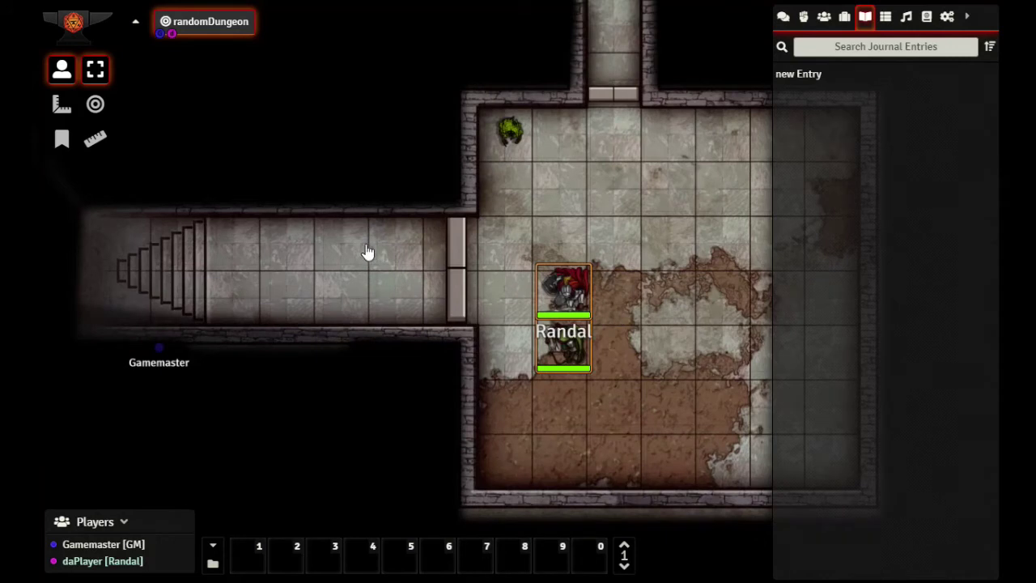
pyautogui.moveTo(588, 297); pyautogui.dragTo(352, 241)
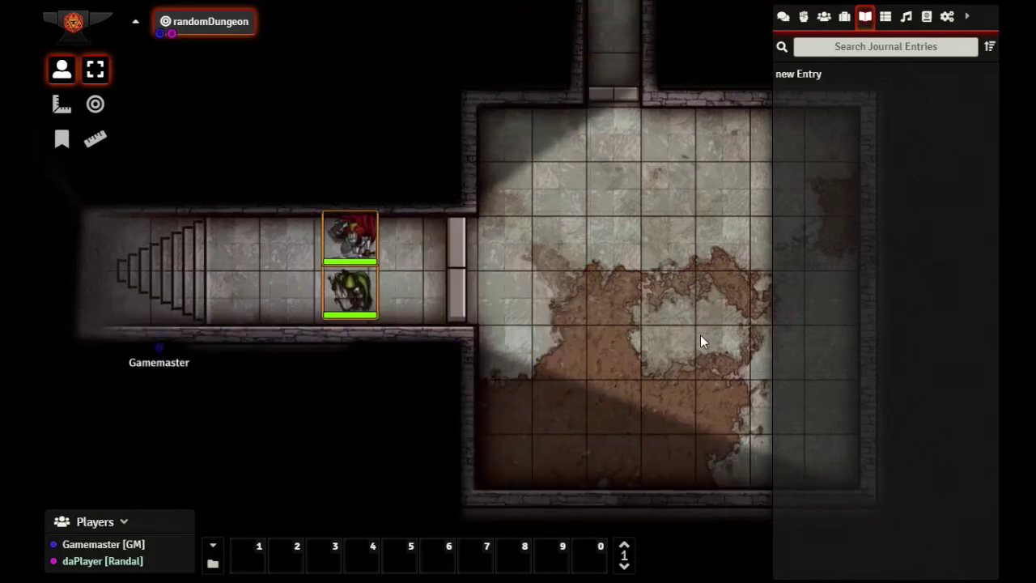
pyautogui.click(350, 239)
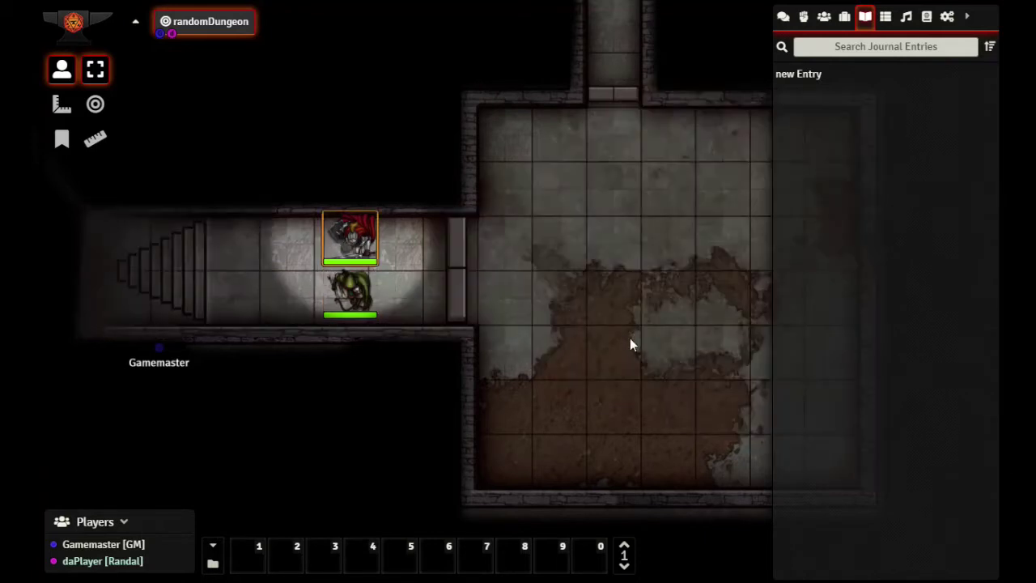
pyautogui.moveTo(657, 361); pyautogui.dragTo(501, 339)
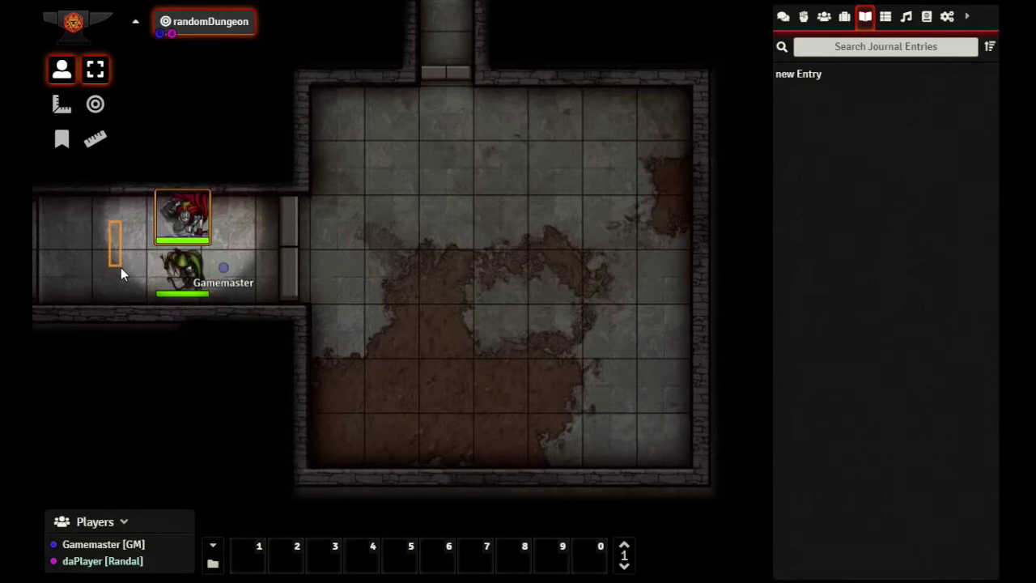
pyautogui.moveTo(121, 272); pyautogui.dragTo(194, 283)
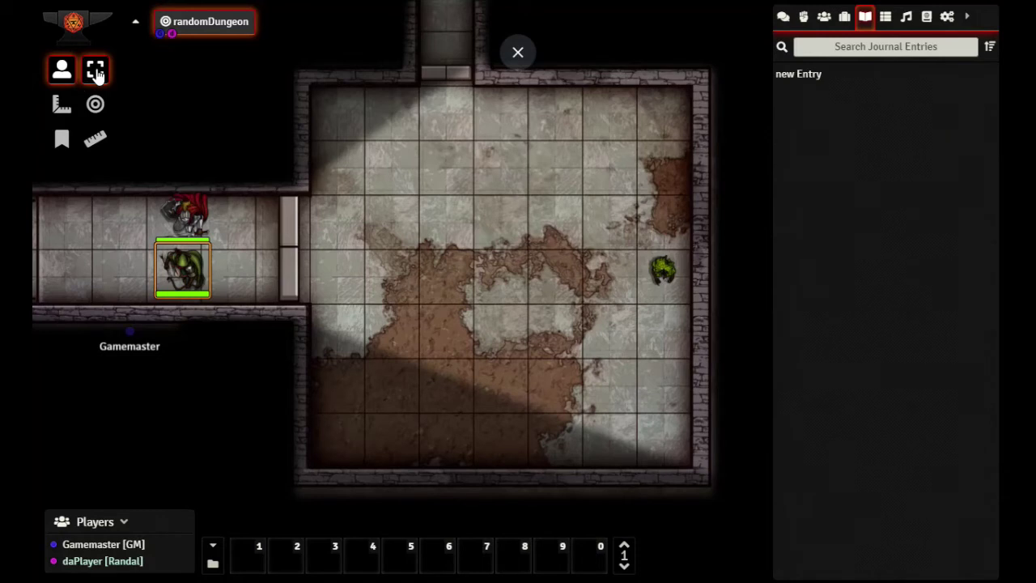
pyautogui.moveTo(296, 197); pyautogui.dragTo(267, 300)
pyautogui.moveTo(79, 204); pyautogui.dragTo(102, 289)
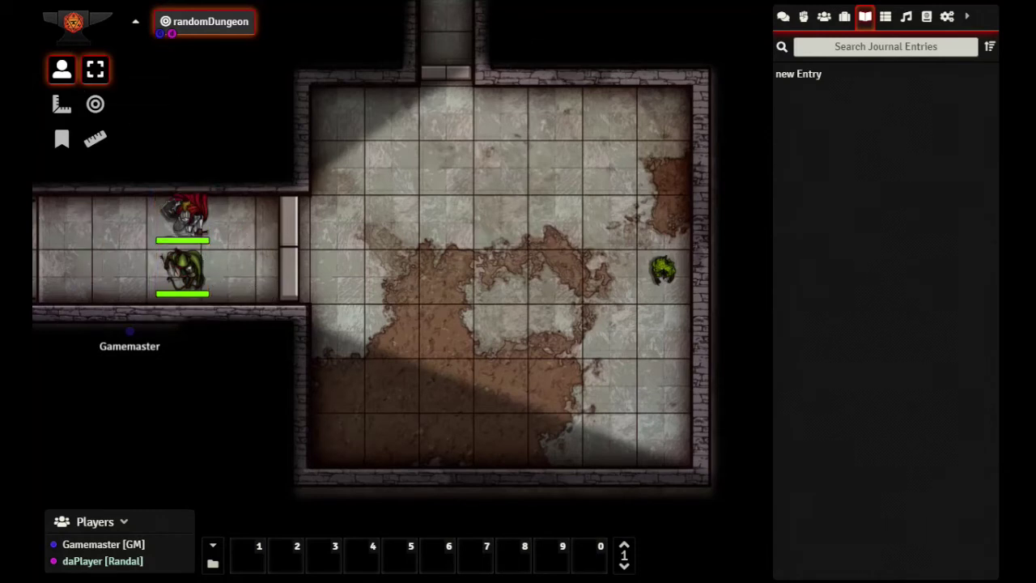
# Step: Select Randal, briefly target then untarget Quillathe, and select Quillathe's token
pyautogui.click(194, 217)
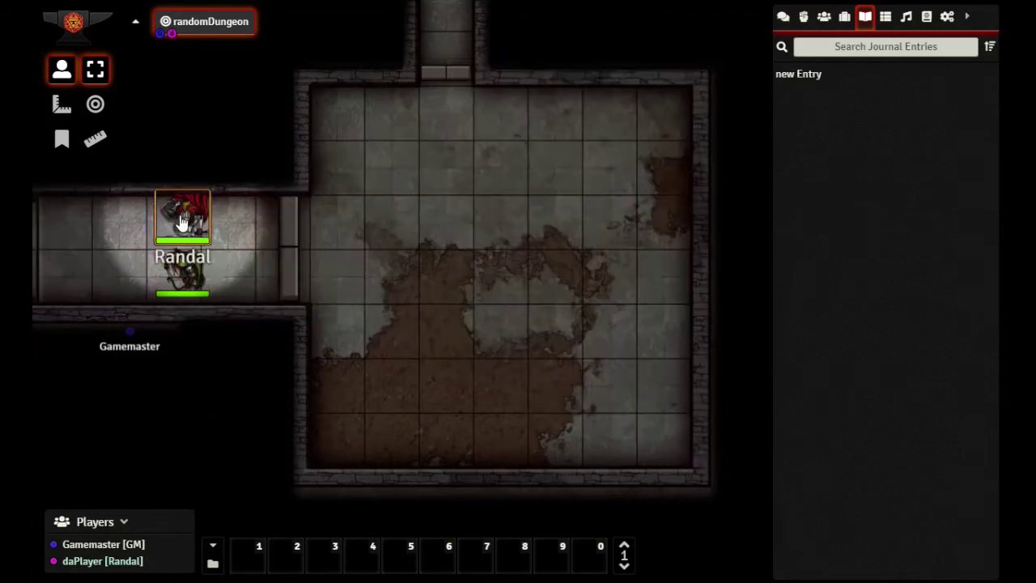
pyautogui.keyDown('shift'); pyautogui.click(183, 282); pyautogui.keyUp('shift')
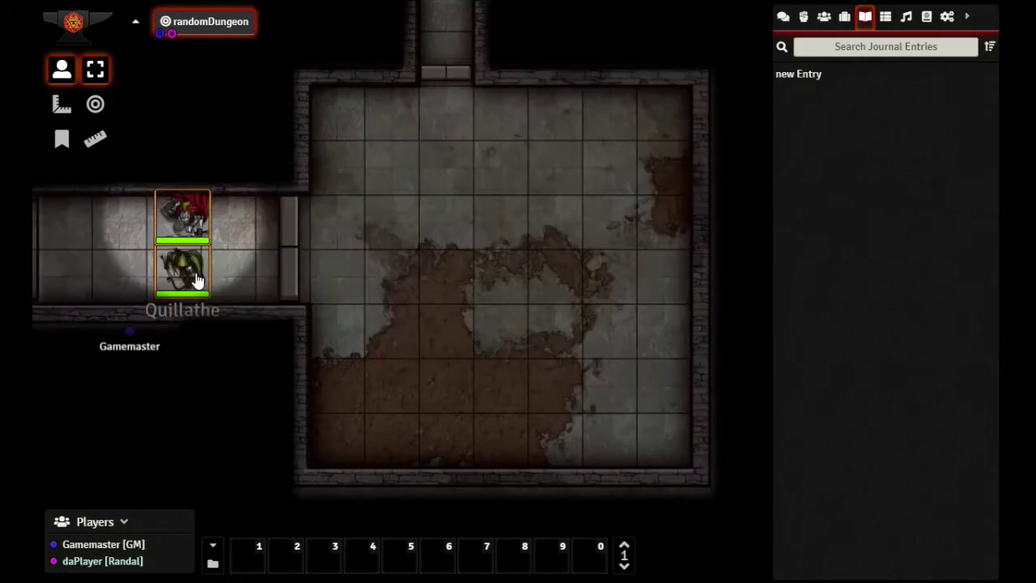
pyautogui.click(193, 215)
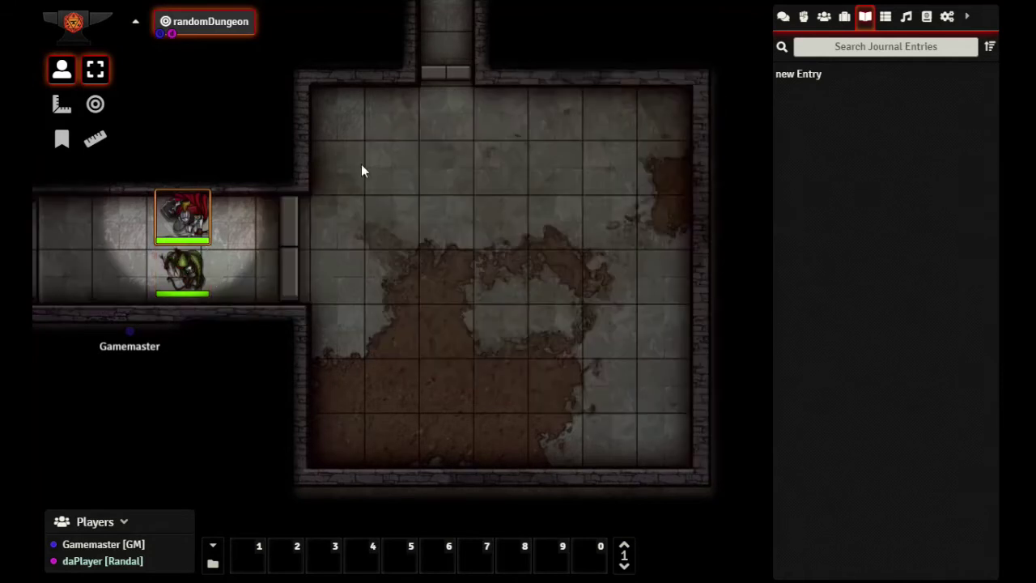
pyautogui.click(95, 107)
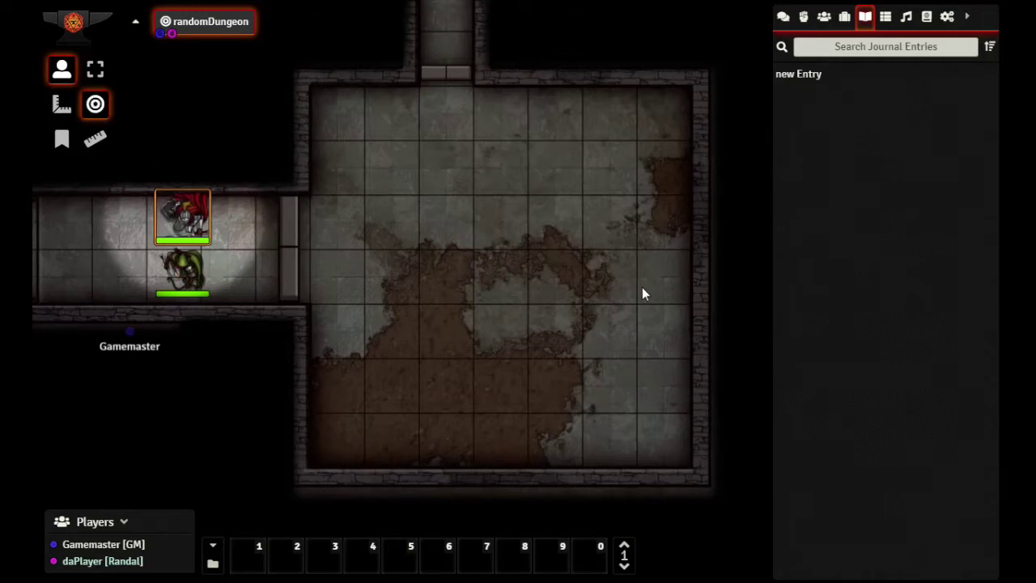
pyautogui.click(183, 271)
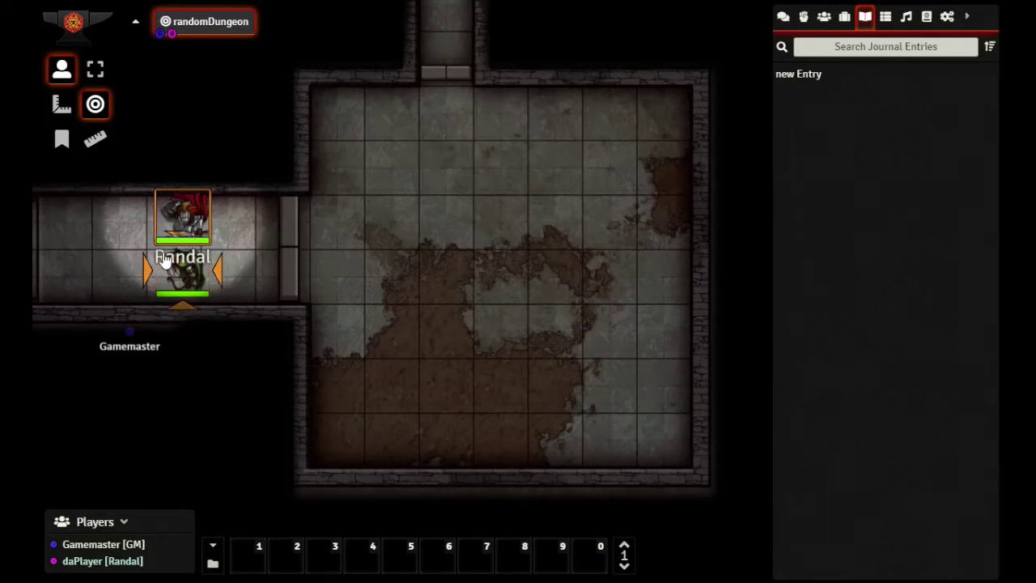
pyautogui.click(183, 271)
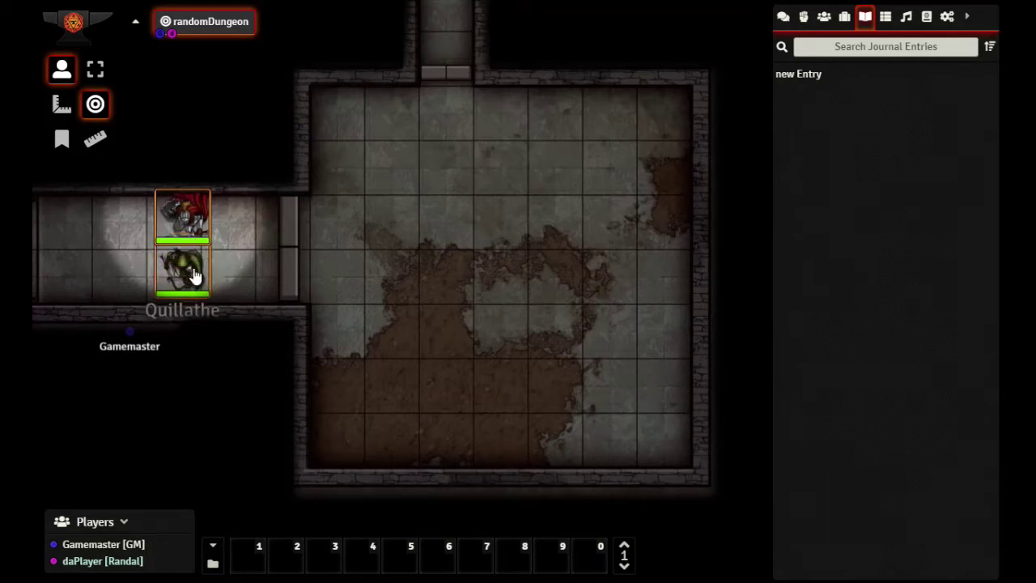
pyautogui.click(95, 70)
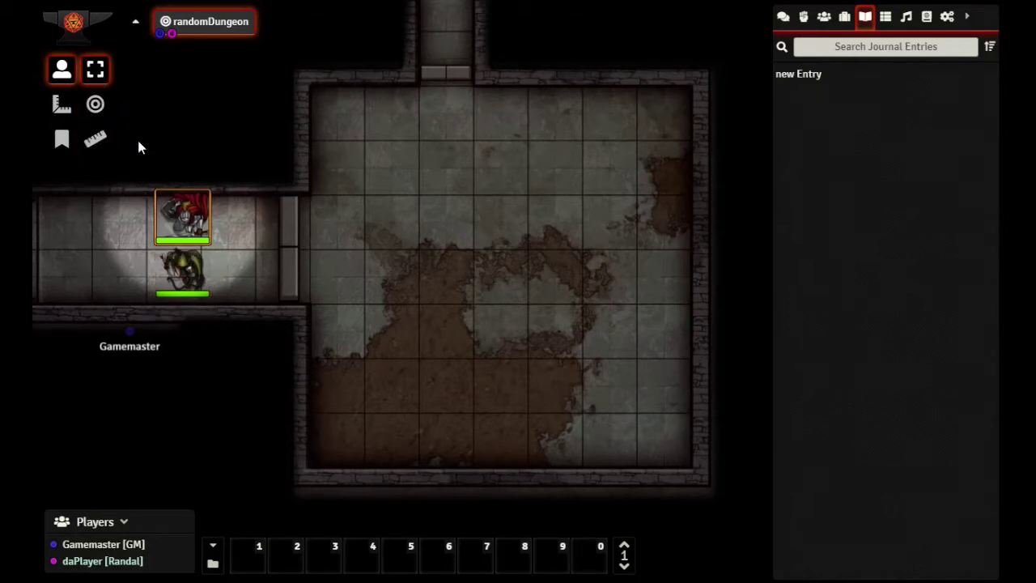
pyautogui.click(183, 271)
# Step: Target the green creature in the room together with the red knight token
pyautogui.click(96, 104)
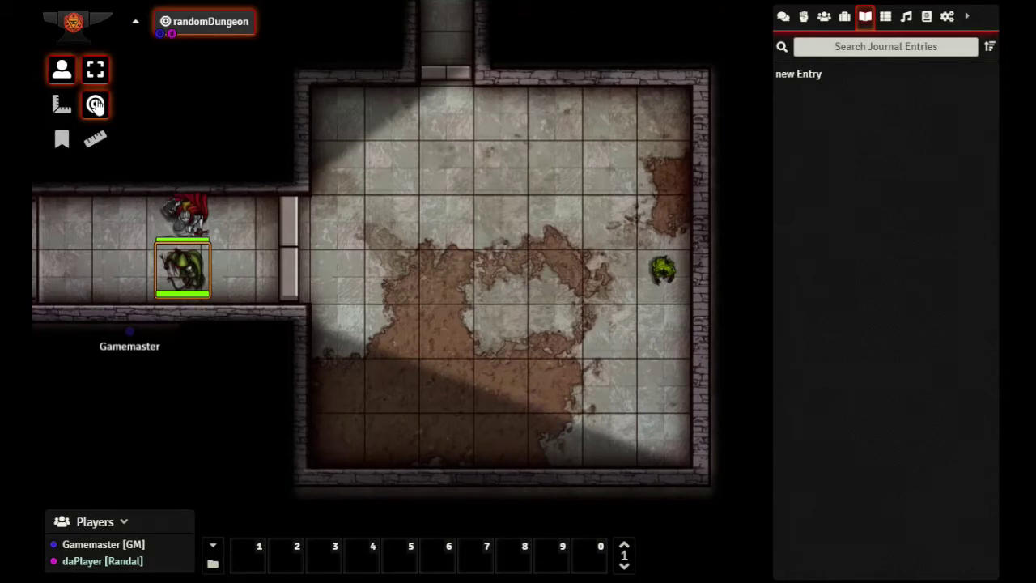
pyautogui.click(663, 271)
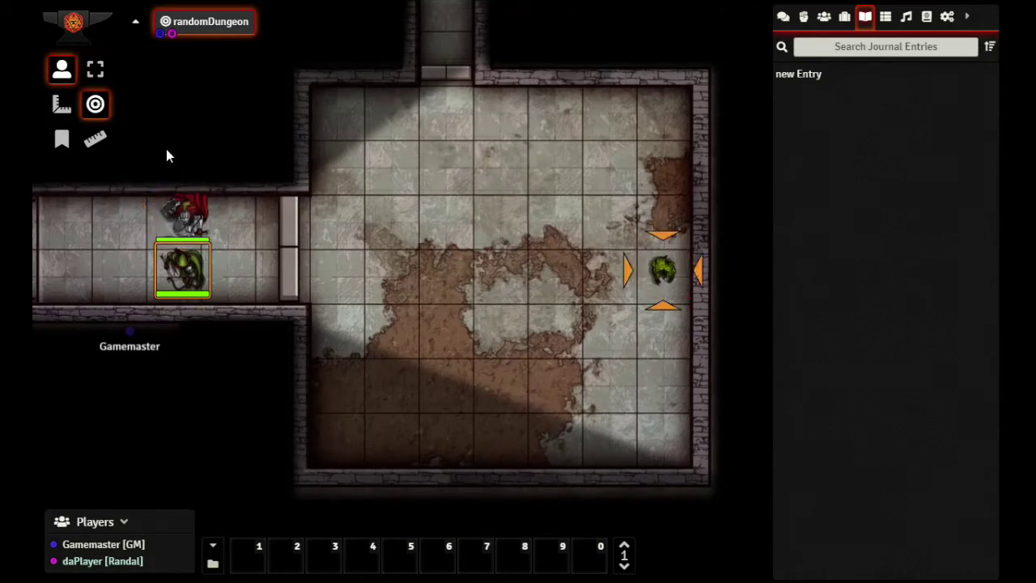
pyautogui.keyDown('shift'); pyautogui.click(184, 215); pyautogui.keyUp('shift')
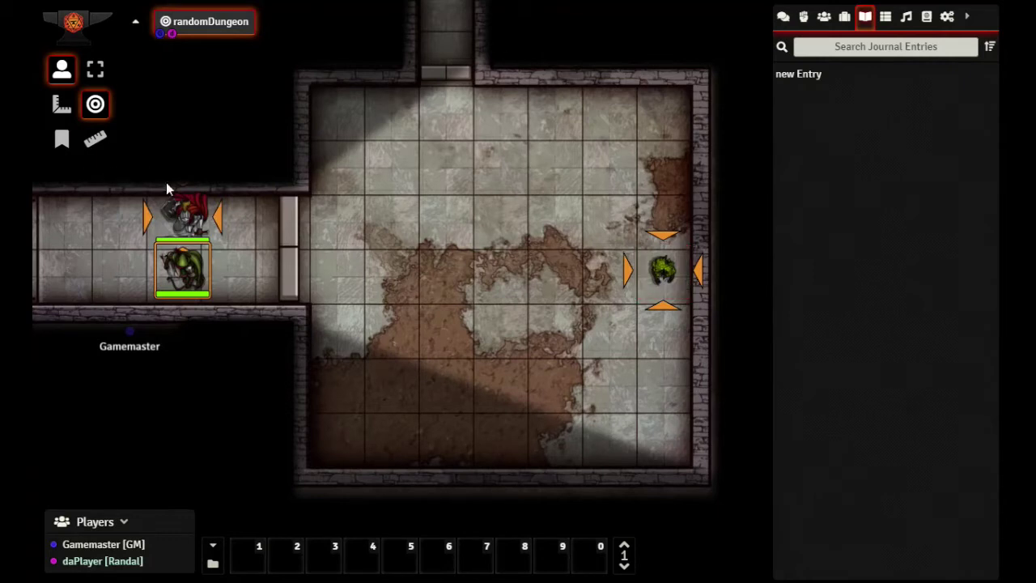
pyautogui.keyDown('shift'); pyautogui.click(661, 276); pyautogui.keyUp('shift')
pyautogui.keyDown('shift'); pyautogui.click(665, 279); pyautogui.keyUp('shift')
pyautogui.keyDown('shift'); pyautogui.click(664, 279); pyautogui.keyUp('shift')
pyautogui.keyDown('shift'); pyautogui.click(660, 270); pyautogui.keyUp('shift')
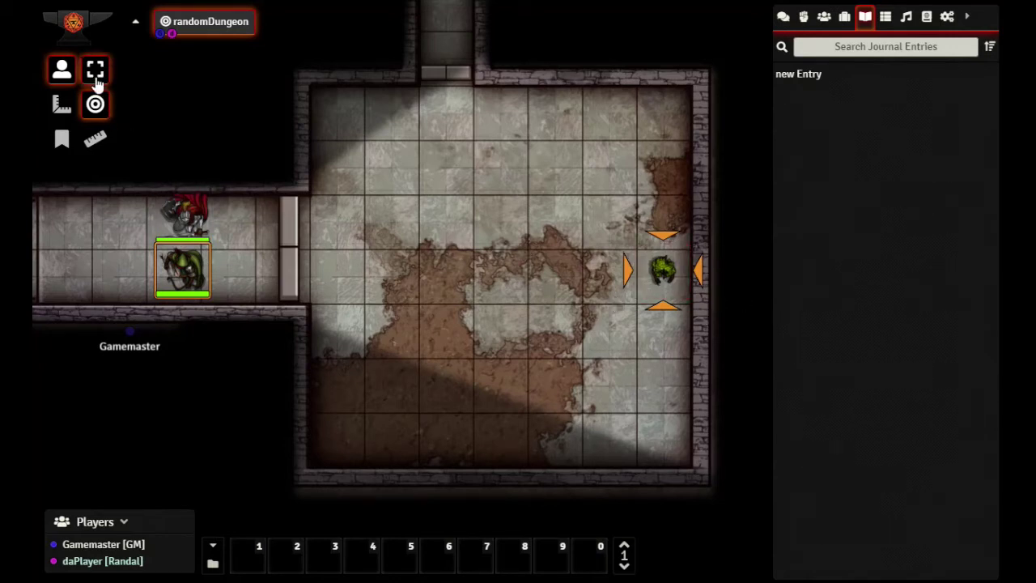
# Step: Measure from Quillathe to the green creature, then a shorter 15 ft distance
pyautogui.click(94, 140)
pyautogui.moveTo(194, 279); pyautogui.dragTo(653, 297)
pyautogui.moveTo(191, 279); pyautogui.dragTo(503, 147)
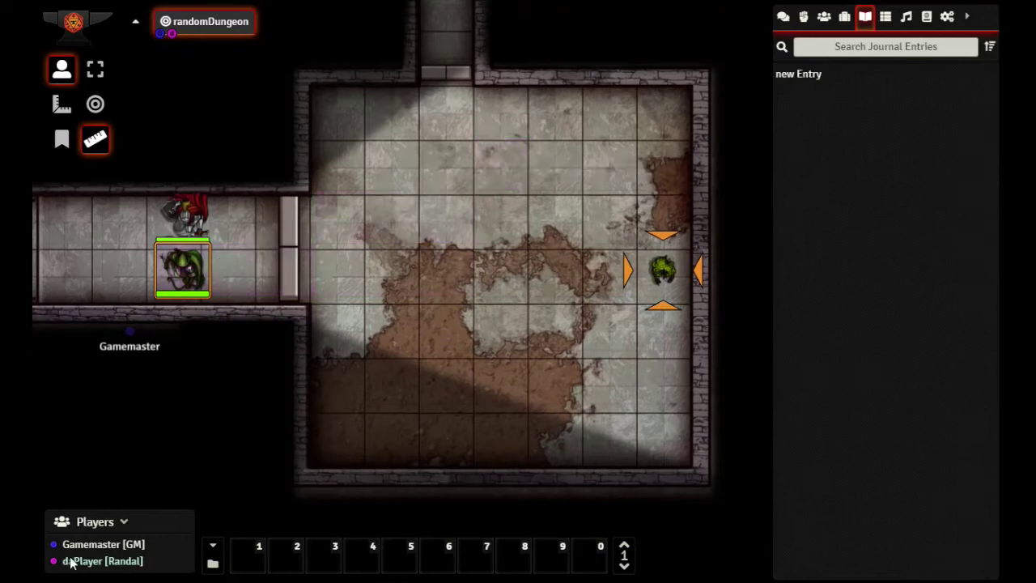
# Step: Measure 45 ft from Randal across the room, then reselect Randal and Quillathe
pyautogui.click(185, 227)
pyautogui.moveTo(203, 213); pyautogui.dragTo(157, 232)
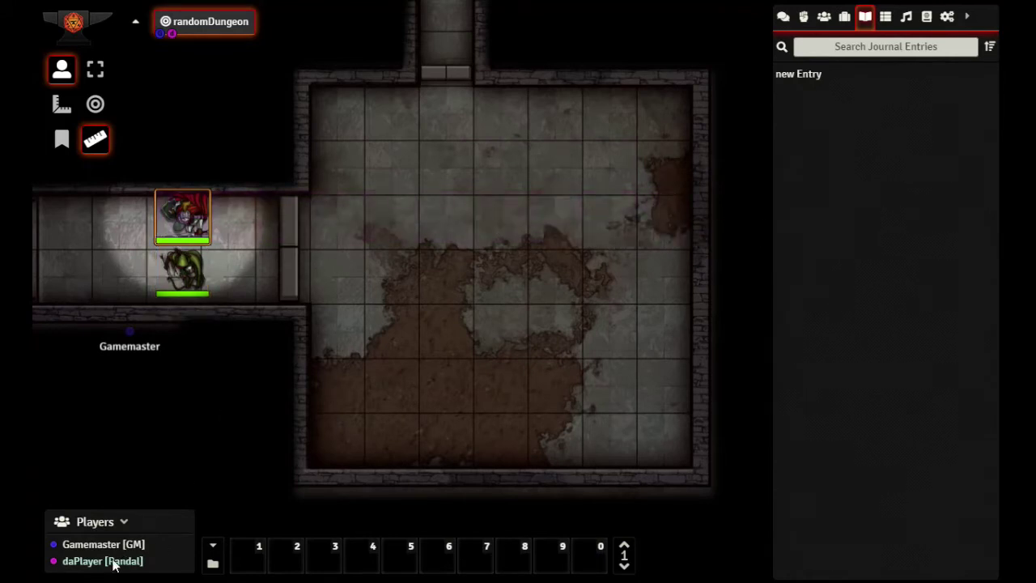
pyautogui.click(177, 247)
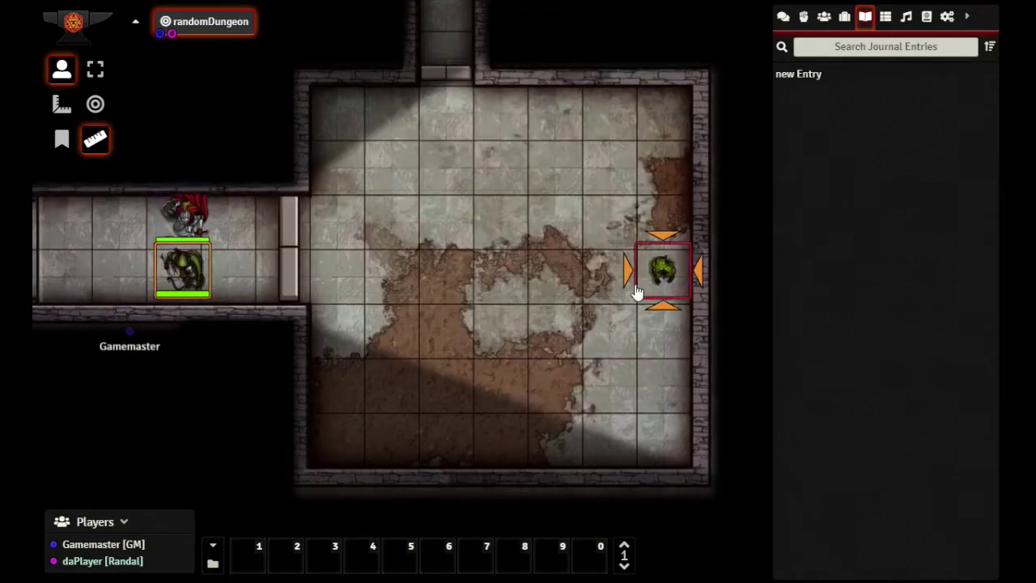
pyautogui.click(182, 222)
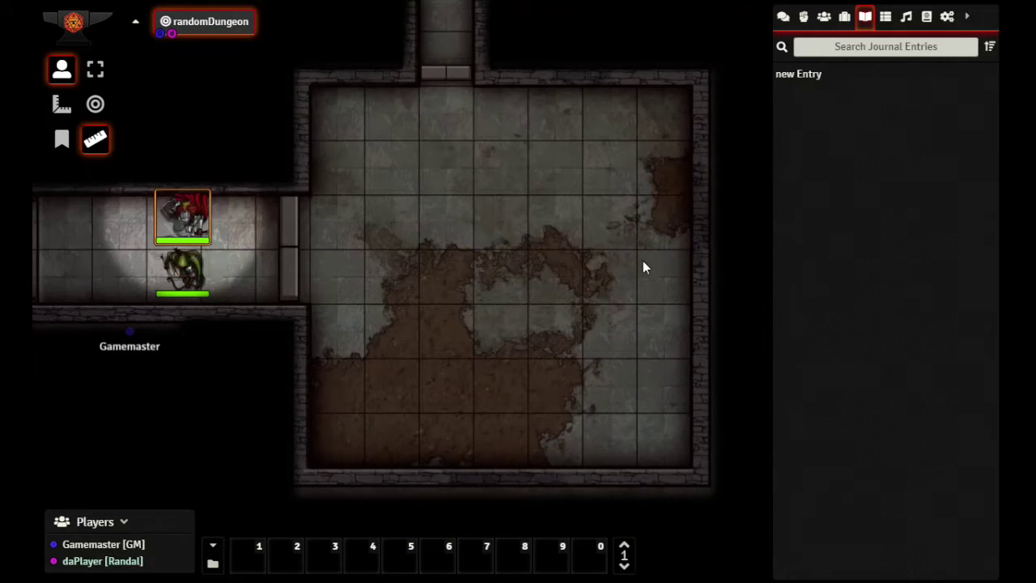
pyautogui.click(183, 269)
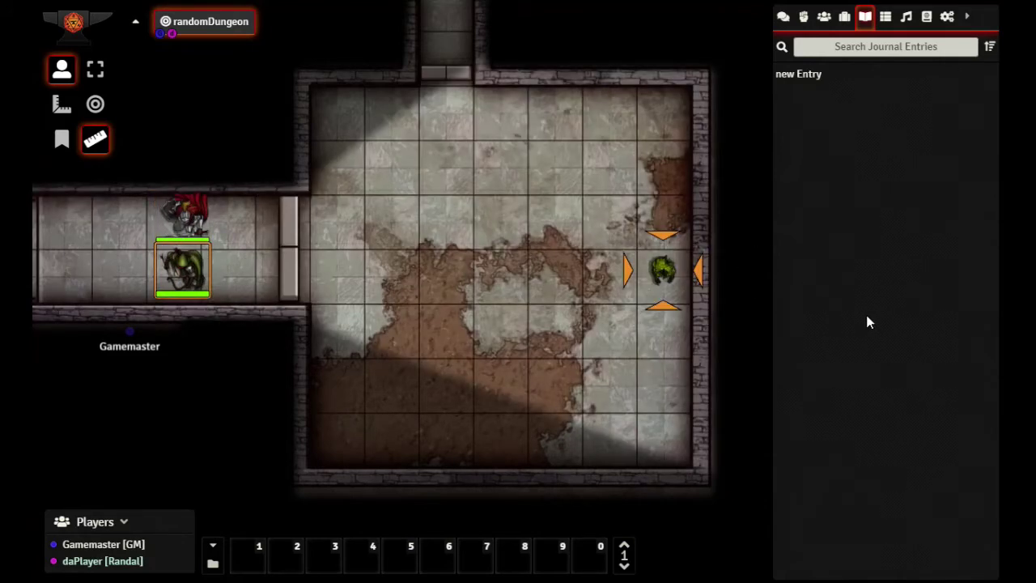